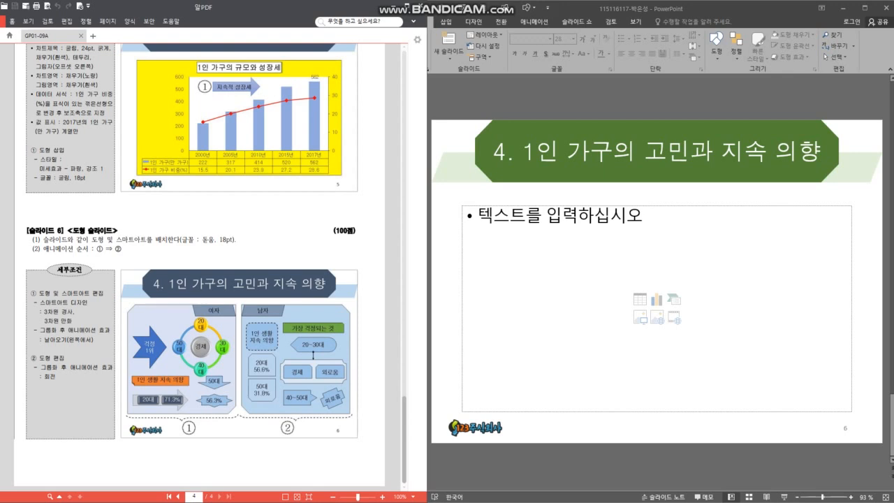
Step: Switch to PowerPoint and delete the empty content placeholder from slide 6
{"action": "key", "text": "alt+Tab"}
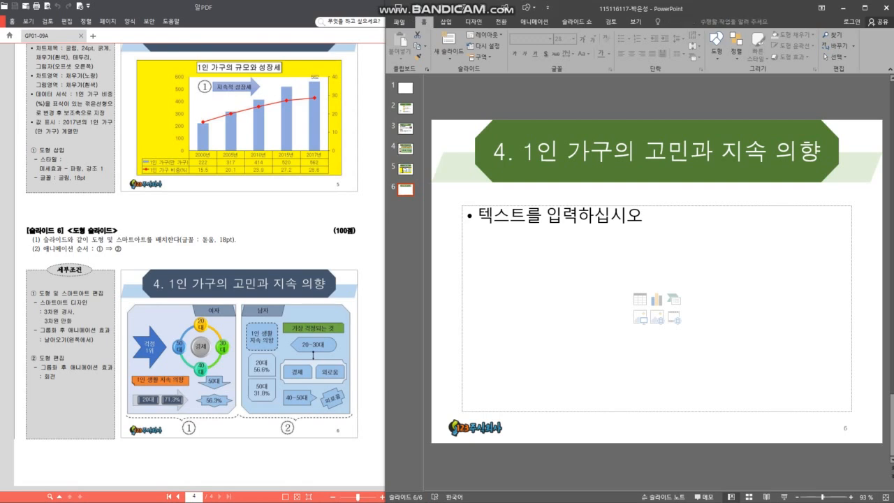
{"action": "left_click", "coordinate": [593, 206]}
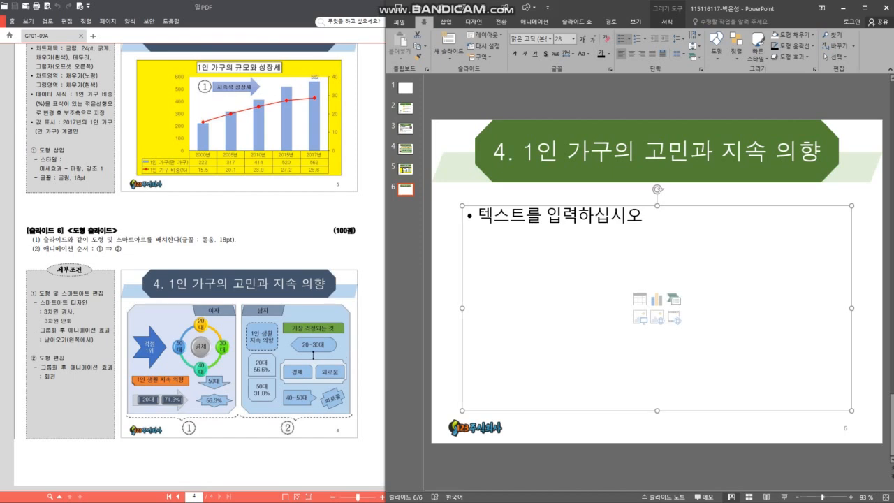
{"action": "left_click", "coordinate": [675, 299]}
{"action": "key", "text": "Delete"}
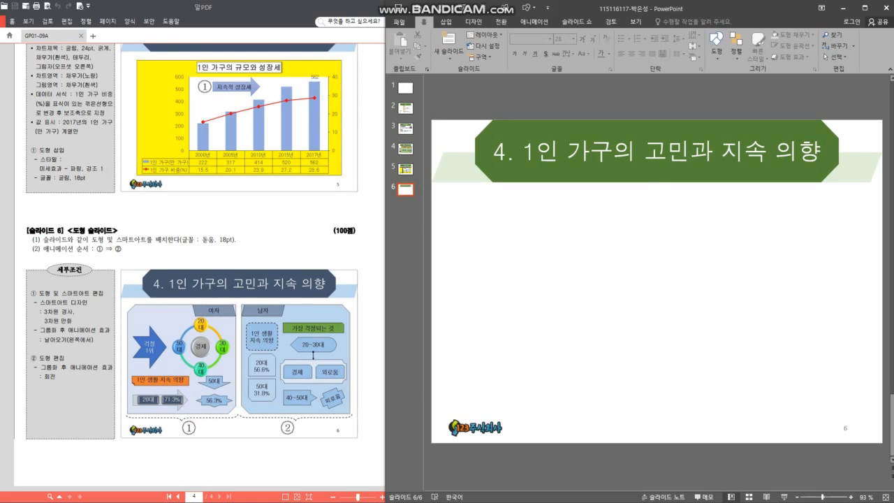
Step: Show the drawing guides on slide 6
{"action": "left_click", "coordinate": [636, 22]}
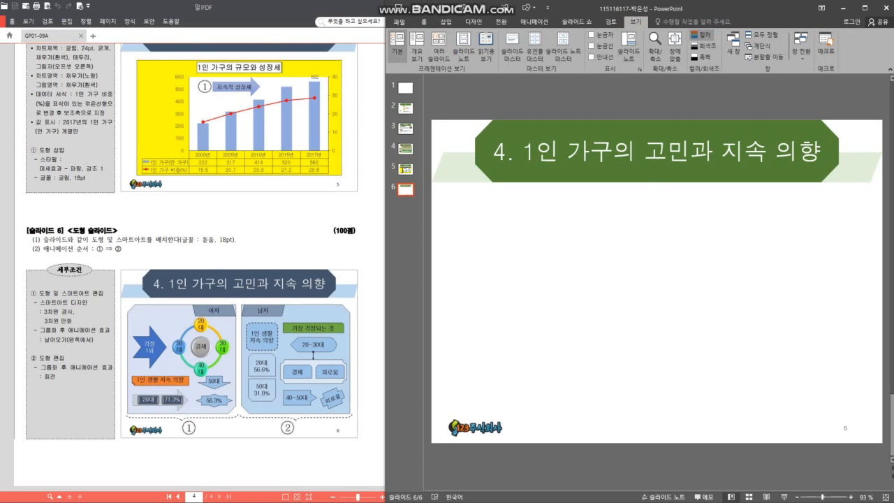
{"action": "left_click", "coordinate": [591, 56]}
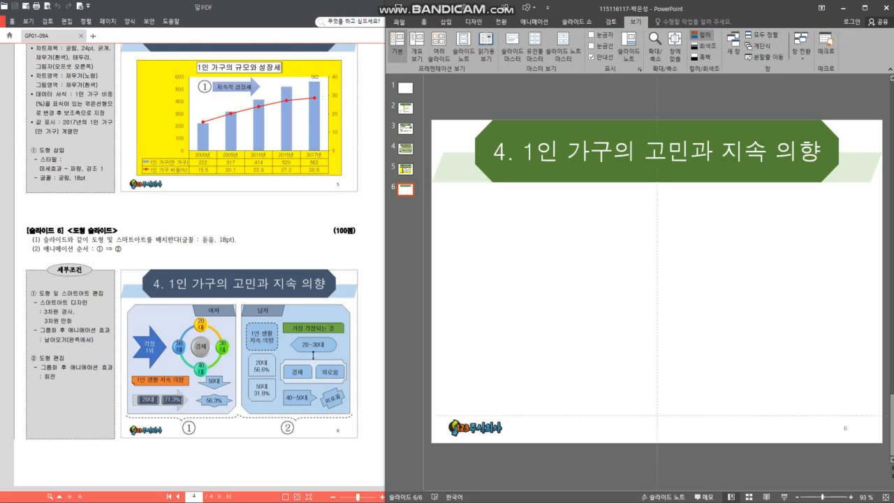
{"action": "mouse_move", "coordinate": [533, 417]}
{"action": "left_mouse_down"}
{"action": "mouse_move", "coordinate": [536, 243]}
{"action": "mouse_move", "coordinate": [538, 417]}
{"action": "left_mouse_up"}
Step: Draw a snip diagonal corner rectangle, about 12.42 cm high and 12.36 cm wide, in the slide's left half below the title
{"action": "key", "text": "alt+Tab"}
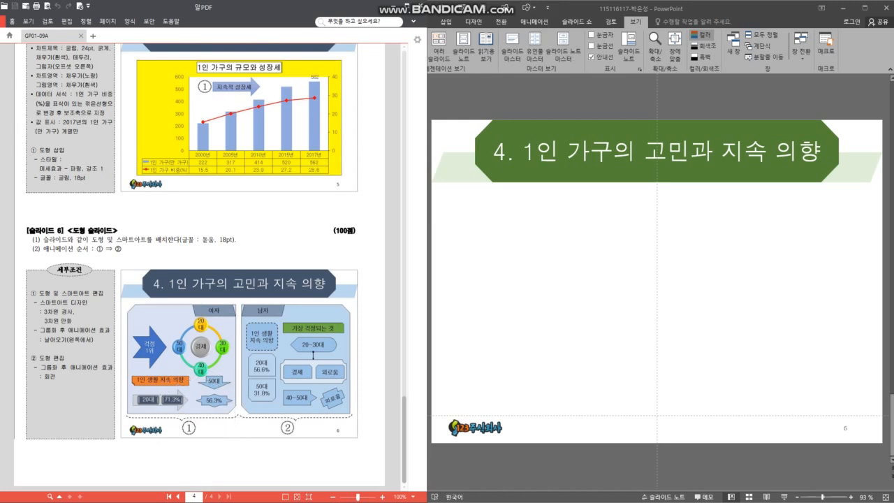
{"action": "left_click", "coordinate": [489, 265]}
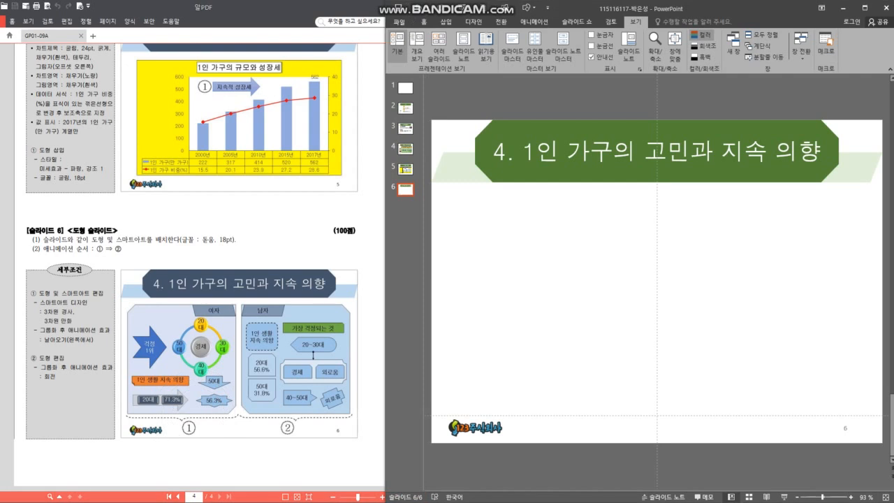
{"action": "left_click", "coordinate": [525, 7]}
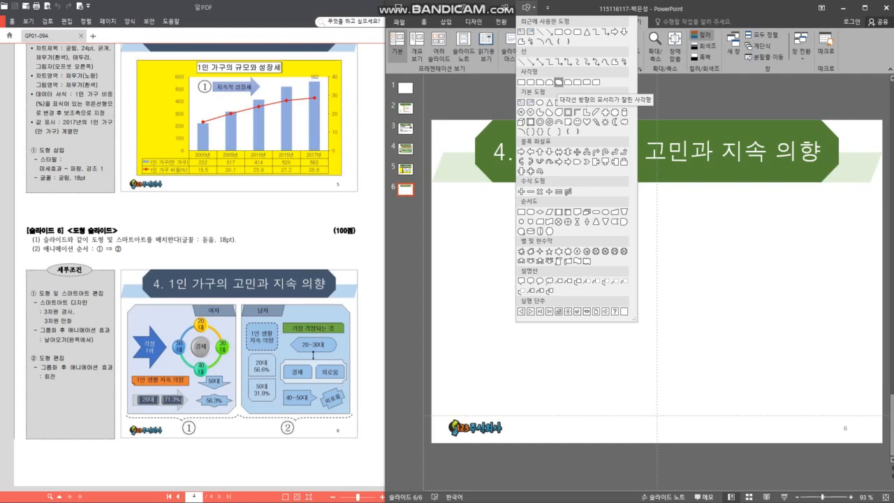
{"action": "left_click", "coordinate": [559, 83]}
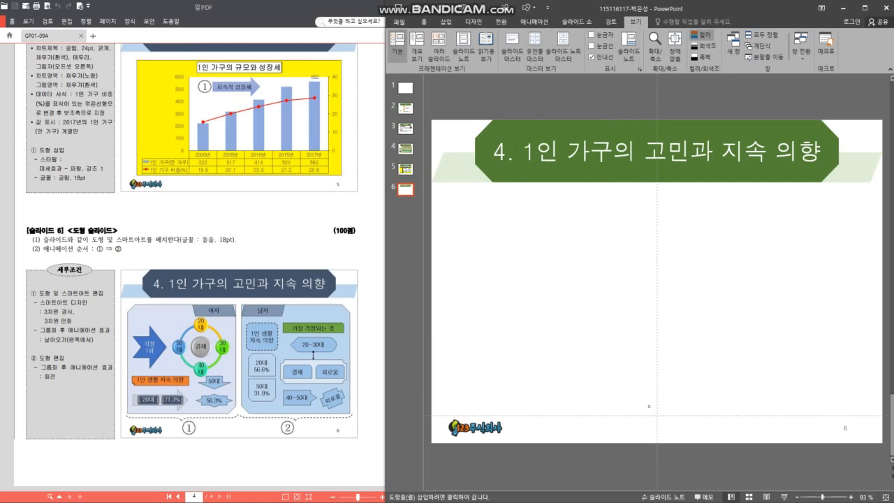
{"action": "mouse_move", "coordinate": [650, 406]}
{"action": "left_mouse_down"}
{"action": "mouse_move", "coordinate": [510, 240]}
{"action": "mouse_move", "coordinate": [447, 194]}
{"action": "mouse_move", "coordinate": [489, 255]}
{"action": "mouse_move", "coordinate": [439, 197]}
{"action": "mouse_move", "coordinate": [463, 221]}
{"action": "mouse_move", "coordinate": [441, 207]}
{"action": "mouse_move", "coordinate": [447, 195]}
{"action": "mouse_move", "coordinate": [601, 369]}
{"action": "mouse_move", "coordinate": [487, 230]}
{"action": "mouse_move", "coordinate": [447, 197]}
{"action": "left_mouse_up"}
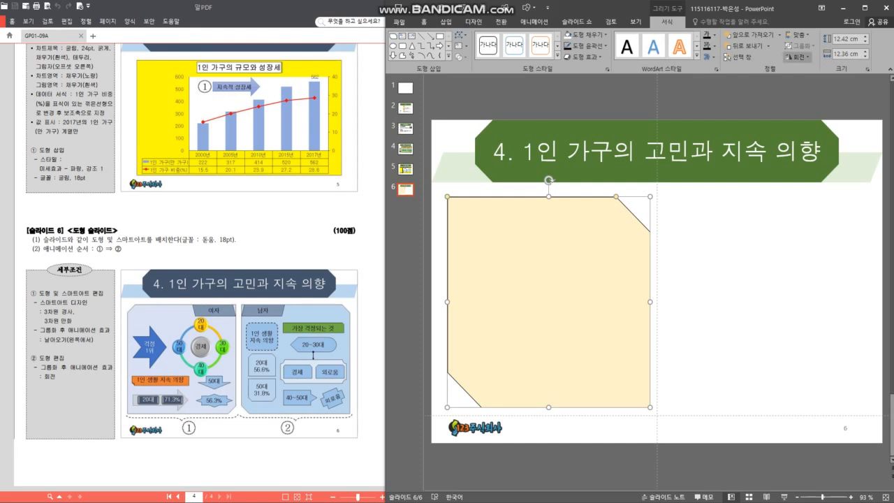
Step: Flip the snipped rectangle vertically so its cuts sit at the upper-left and lower-right corners, and make the cuts about a third as large
{"action": "left_click", "coordinate": [797, 56]}
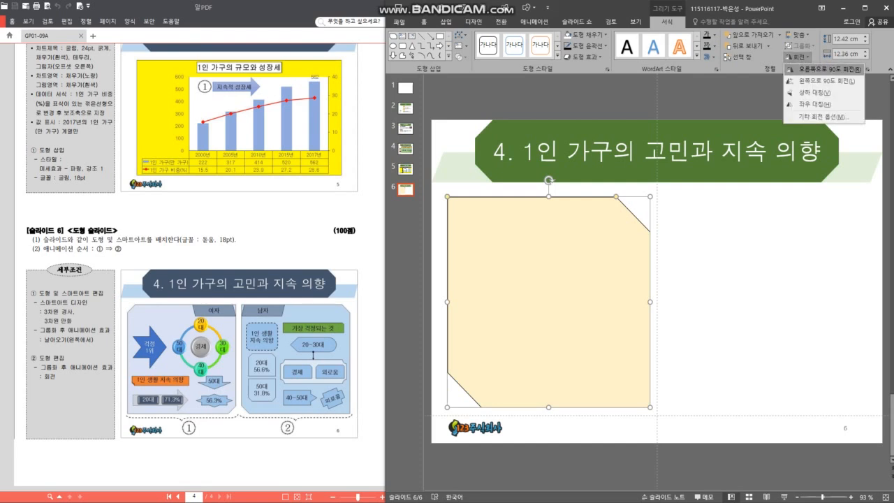
{"action": "left_click", "coordinate": [814, 93]}
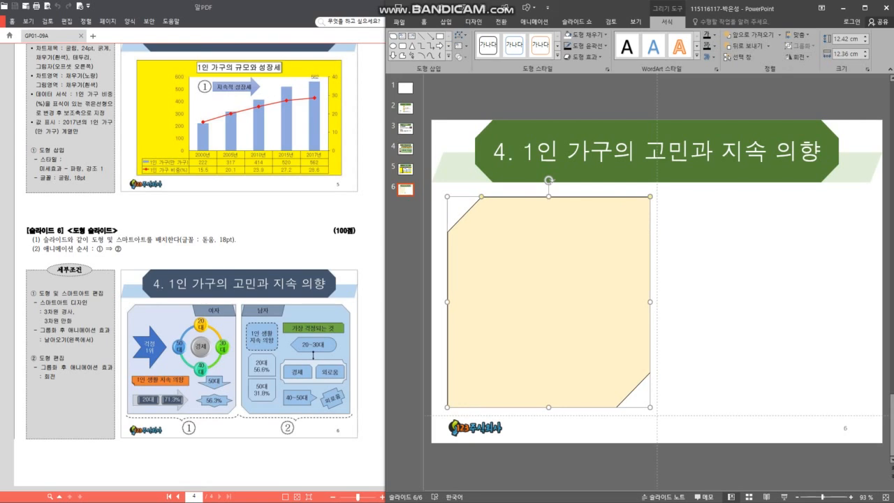
{"action": "left_click", "coordinate": [797, 57]}
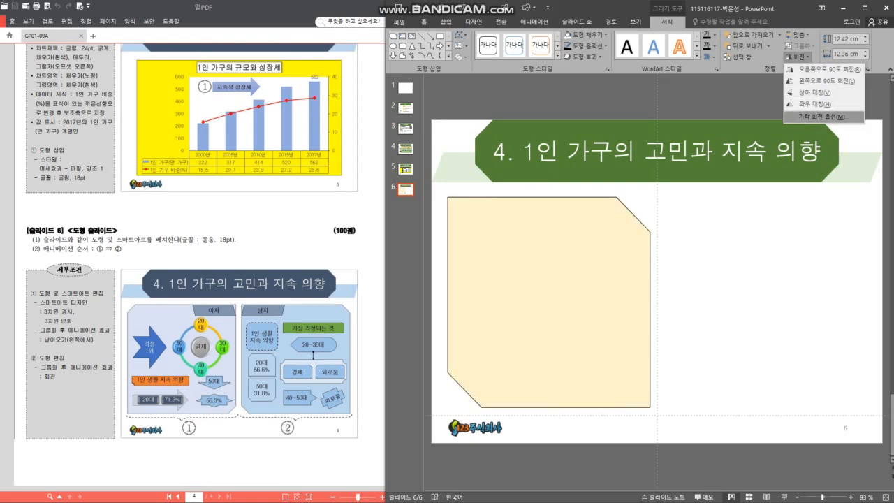
{"action": "left_click", "coordinate": [824, 116]}
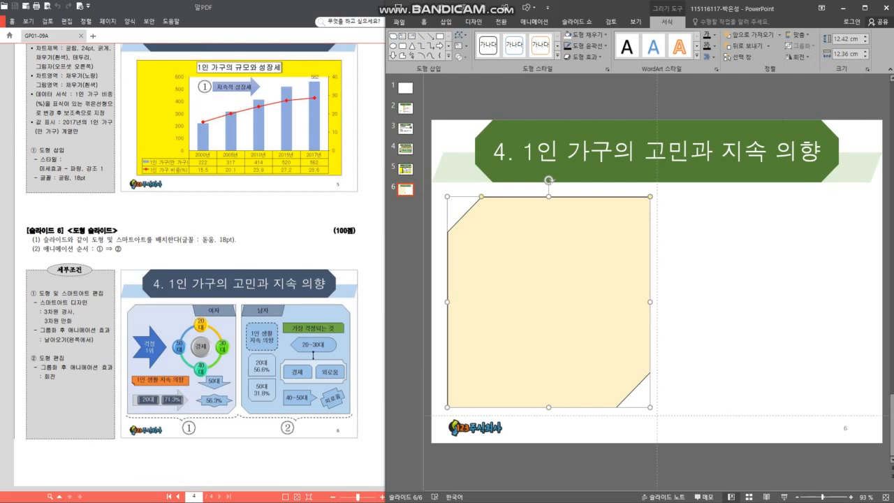
{"action": "left_click", "coordinate": [798, 57]}
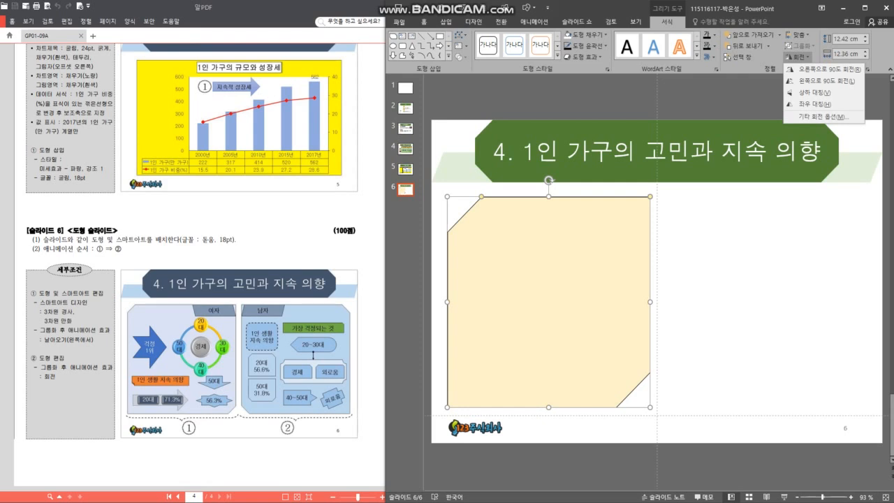
{"action": "left_click", "coordinate": [814, 104]}
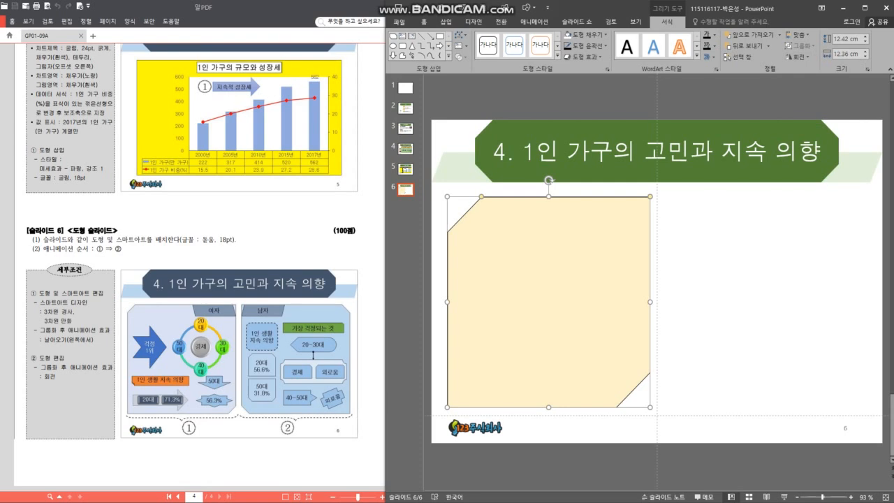
{"action": "left_click_drag", "start_coordinate": [548, 301], "coordinate": [550, 302]}
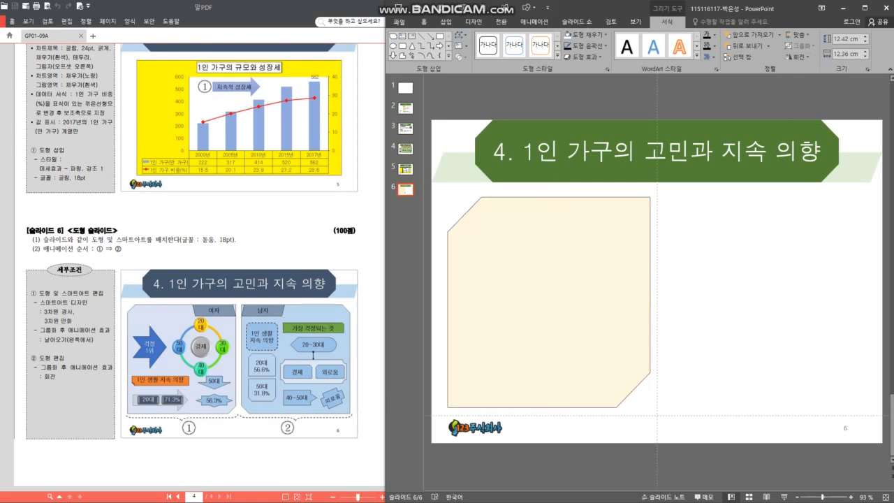
{"action": "left_click_drag", "start_coordinate": [482, 197], "coordinate": [460, 197]}
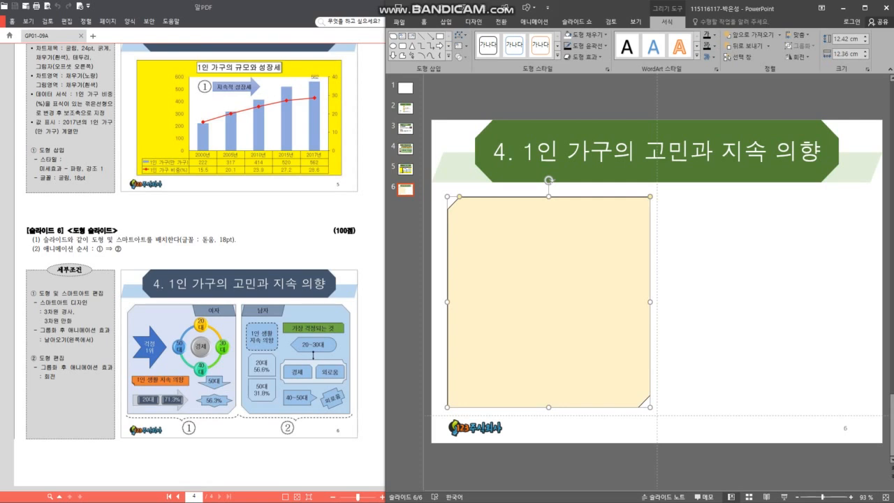
Step: Copy the snipped rectangle into the slide's right half and flip the copy vertically
{"action": "left_click_drag", "start_coordinate": [548, 302], "coordinate": [766, 302]}
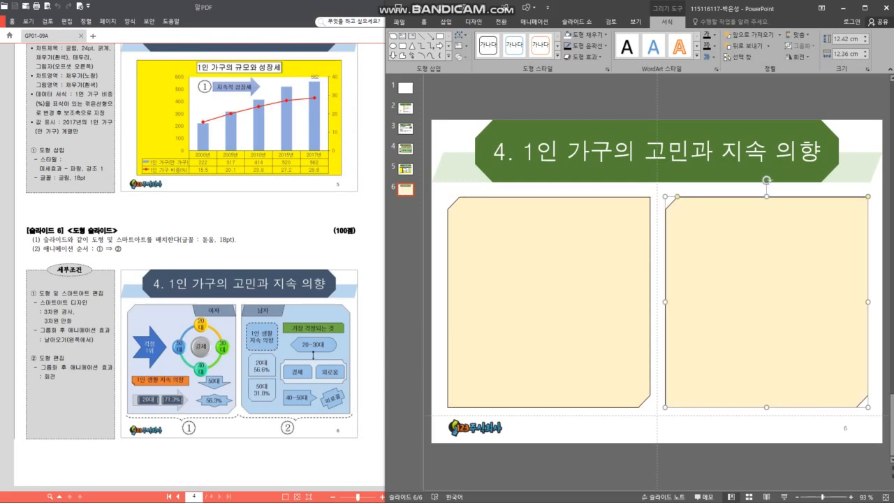
{"action": "left_click", "coordinate": [798, 56]}
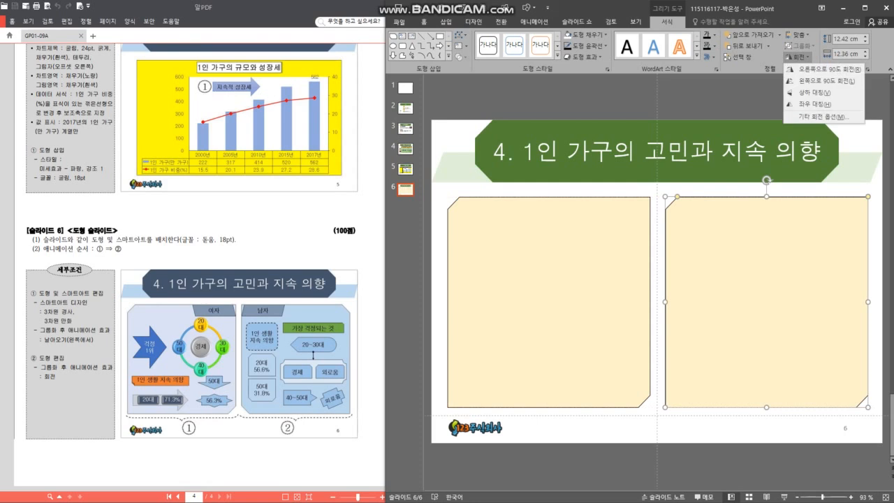
{"action": "left_click", "coordinate": [798, 57]}
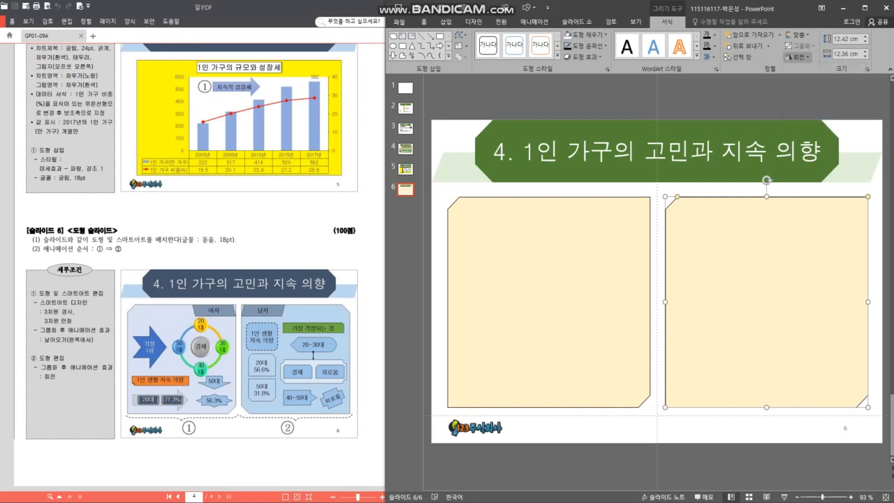
{"action": "left_click", "coordinate": [797, 57]}
{"action": "left_click", "coordinate": [790, 92]}
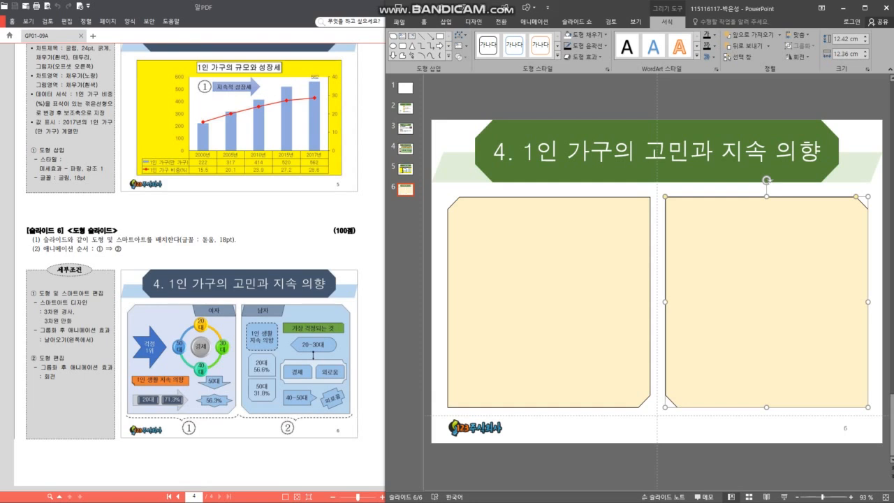
Step: Zoom in on the PDF's slide 6 example and draw a parallelogram, about 1.11 by 4.17 cm, in the left rectangle's upper-right corner
{"action": "left_click", "coordinate": [549, 302]}
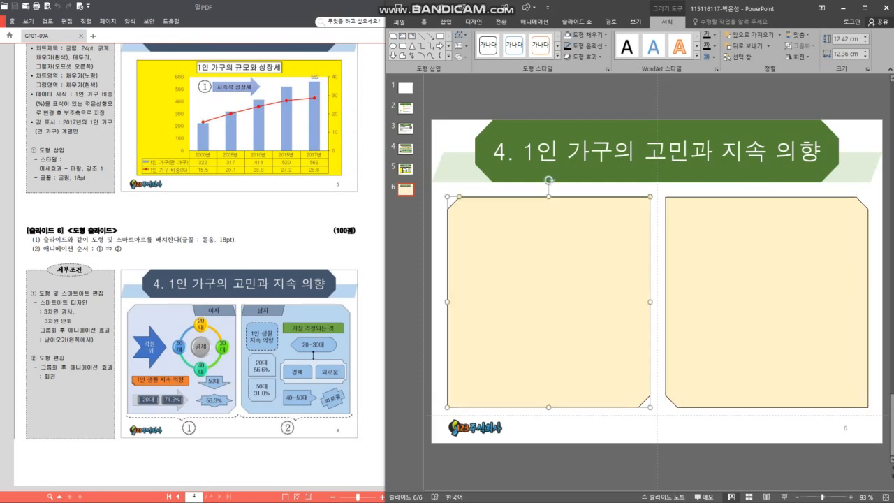
{"action": "left_click", "coordinate": [239, 361]}
{"action": "scroll", "coordinate": [239, 360], "scroll_direction": "up", "scroll_amount": 2}
{"action": "left_click_drag", "start_coordinate": [239, 361], "coordinate": [229, 328]}
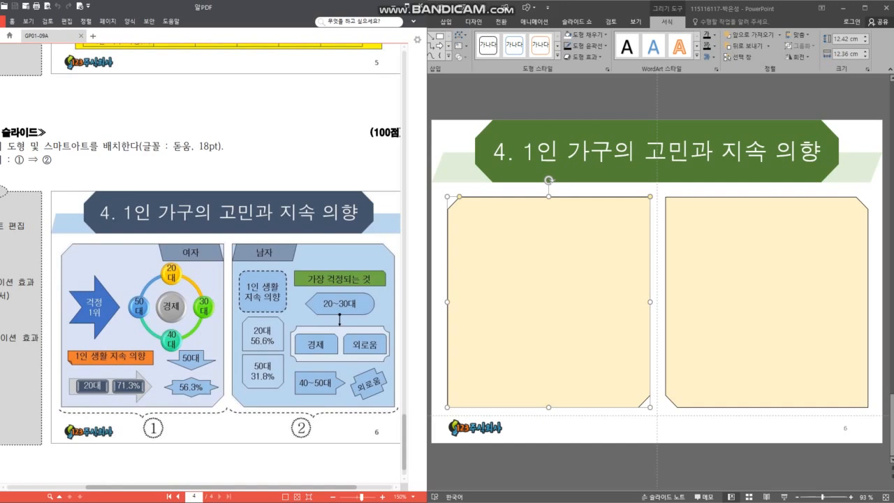
{"action": "left_click", "coordinate": [517, 280]}
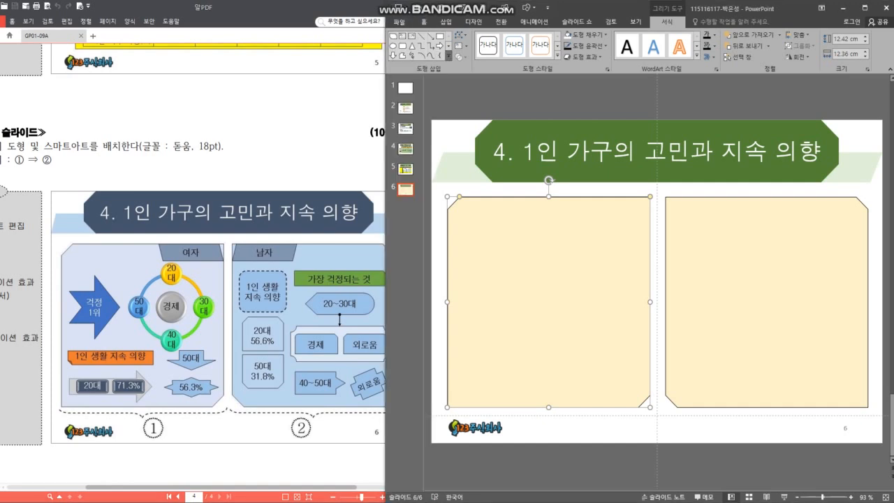
{"action": "left_click", "coordinate": [449, 56]}
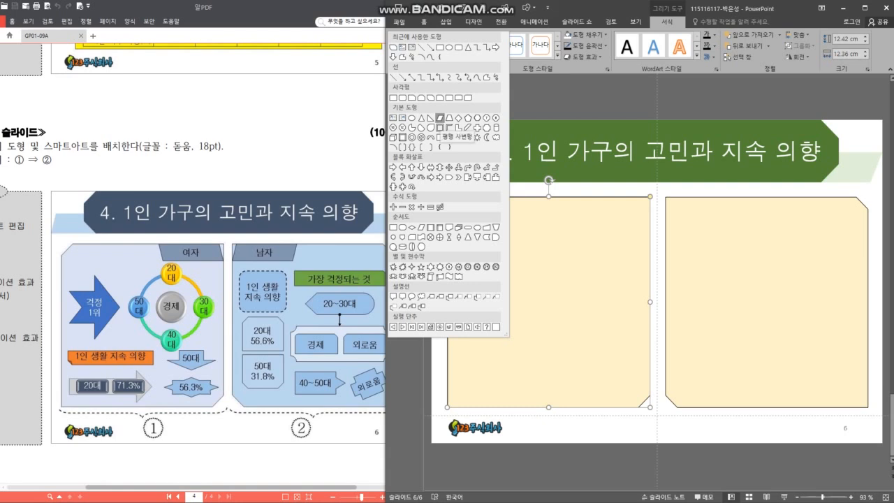
{"action": "left_click", "coordinate": [439, 118]}
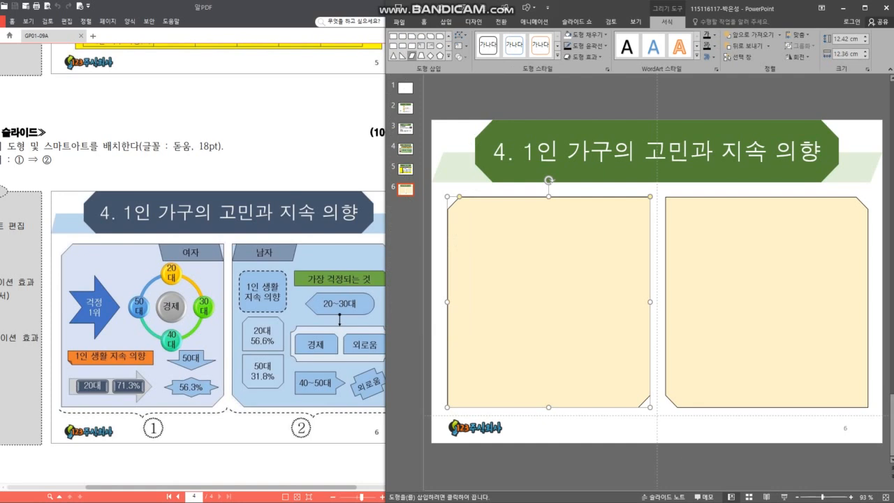
{"action": "left_click_drag", "start_coordinate": [650, 197], "coordinate": [582, 216]}
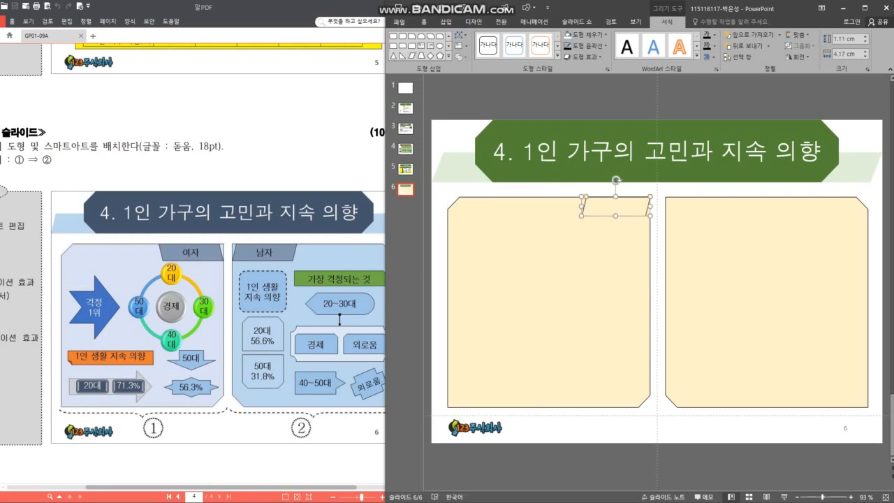
Step: Try flipping the parallelogram horizontally and labelling it 여자, and undo both changes
{"action": "left_click", "coordinate": [798, 56]}
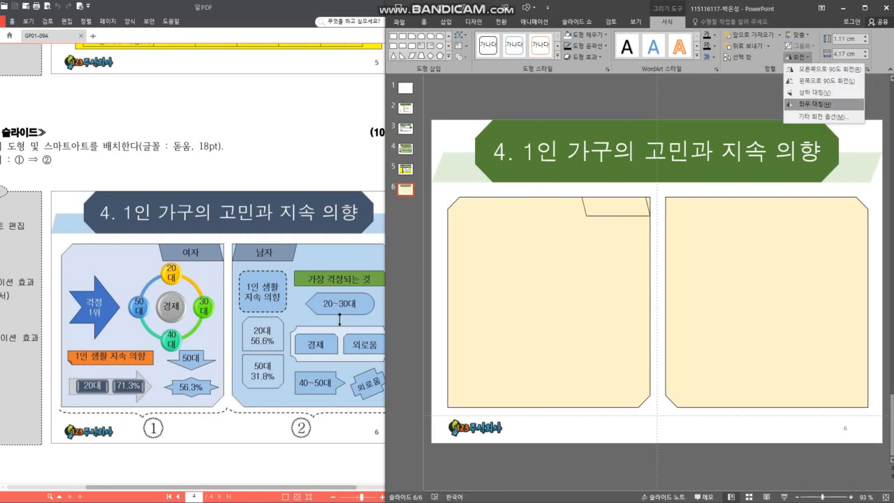
{"action": "left_click", "coordinate": [811, 103]}
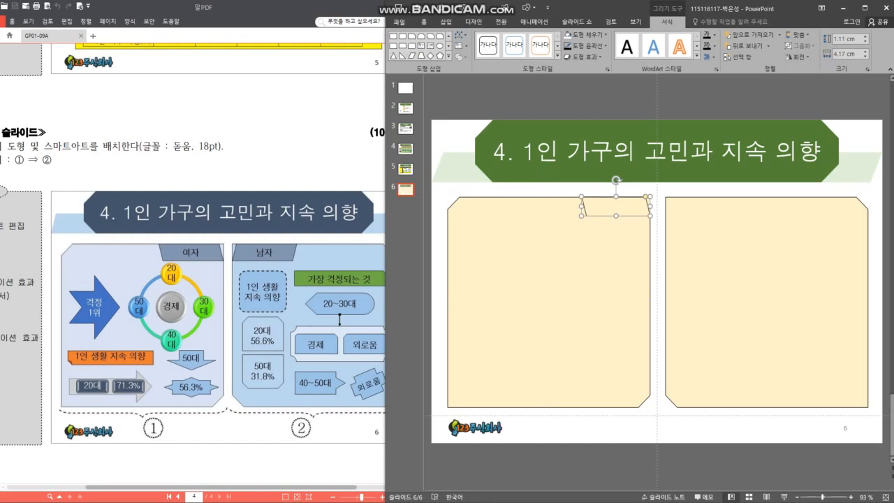
{"action": "type", "text": "ㅇㅕㅈㅏ"}
{"action": "key", "text": "BackSpace"}
{"action": "key", "text": "BackSpace"}
{"action": "key", "text": "BackSpace"}
{"action": "key", "text": "Escape"}
Step: Try flipping the parallelogram vertically and entering its label 여자, and undo both changes
{"action": "left_click", "coordinate": [797, 55]}
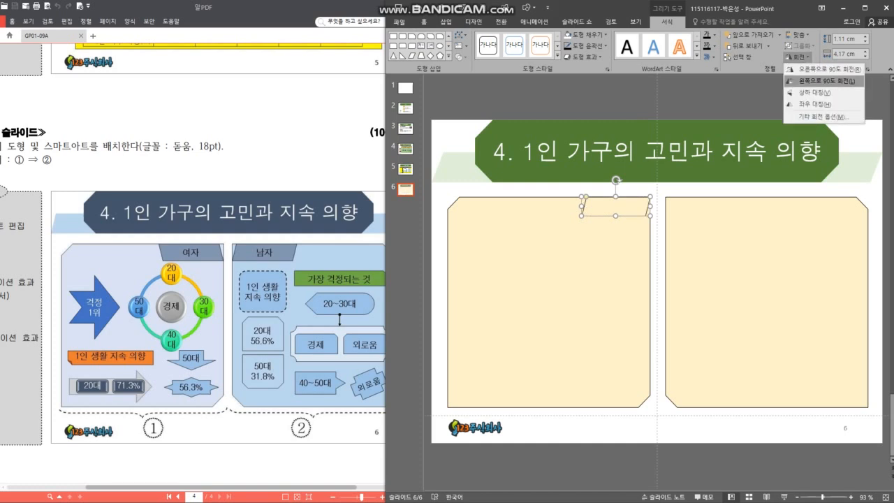
{"action": "left_click", "coordinate": [817, 92]}
{"action": "type", "text": "여ㅈ"}
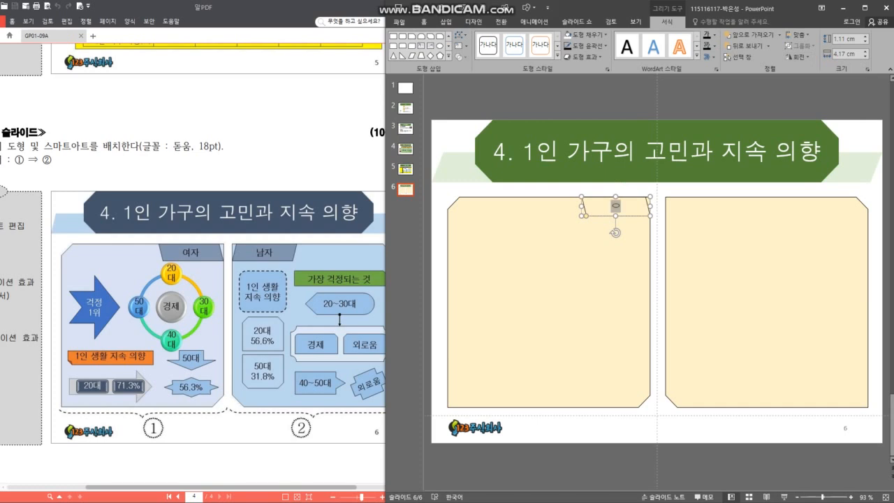
{"action": "key", "text": "ctrl+z"}
{"action": "key", "text": "ctrl+z"}
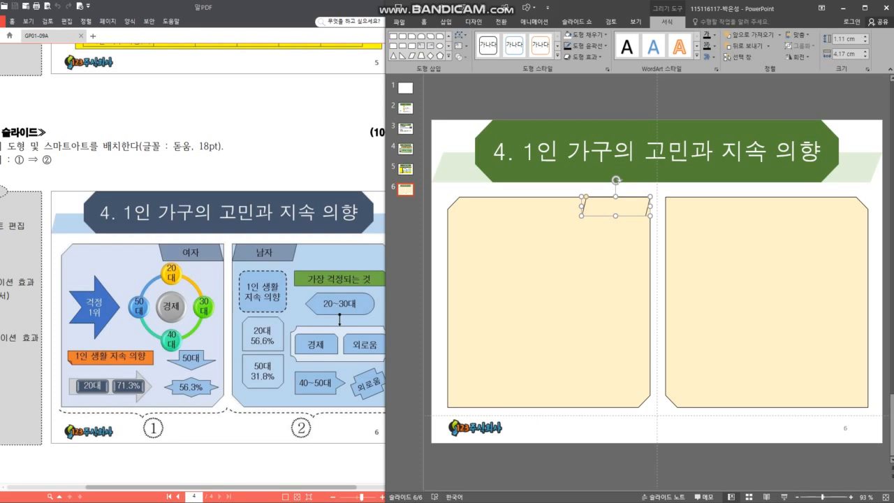
Step: Flip the parallelogram in the left rectangle's corner horizontally
{"action": "left_click", "coordinate": [798, 56]}
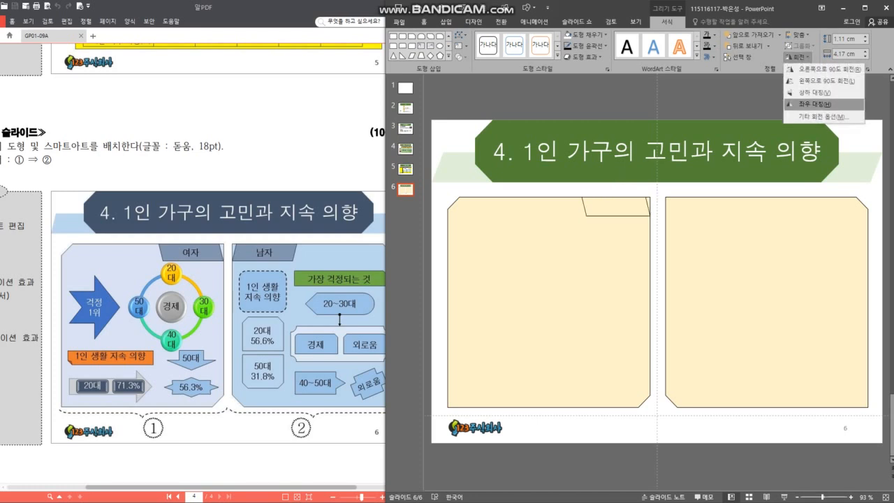
{"action": "left_click", "coordinate": [821, 104]}
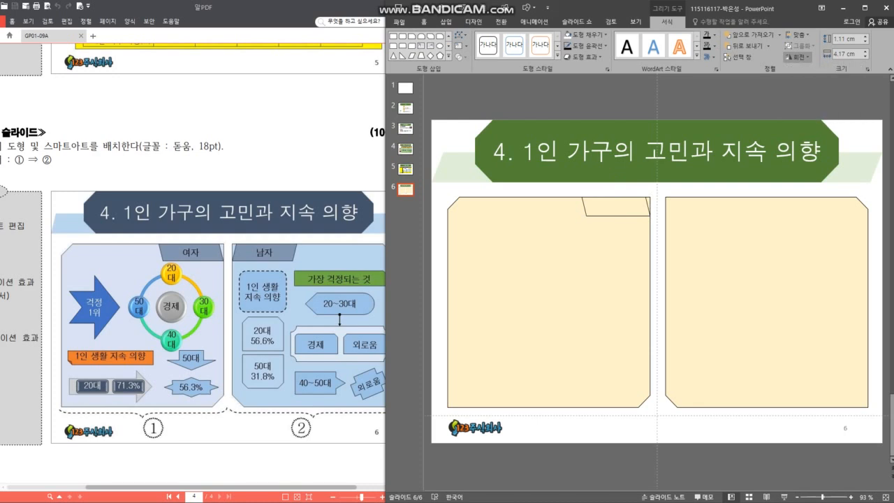
Step: Enter the label 여자 in the parallelogram at the left rectangle's upper-right corner
{"action": "type", "text": "여자"}
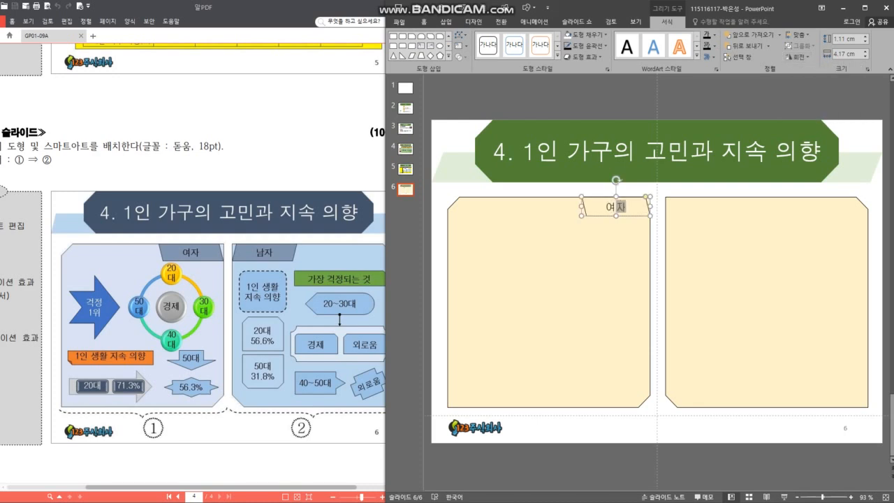
{"action": "key", "text": "alt+Tab"}
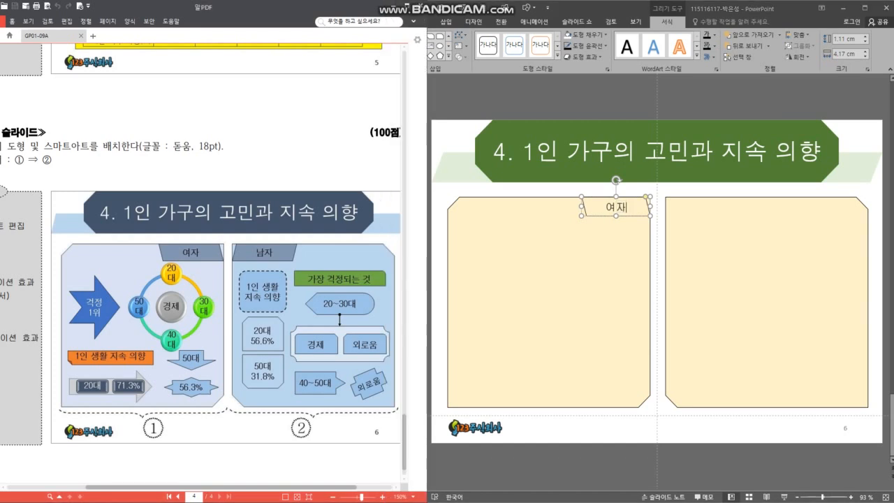
{"action": "key", "text": "alt+Tab"}
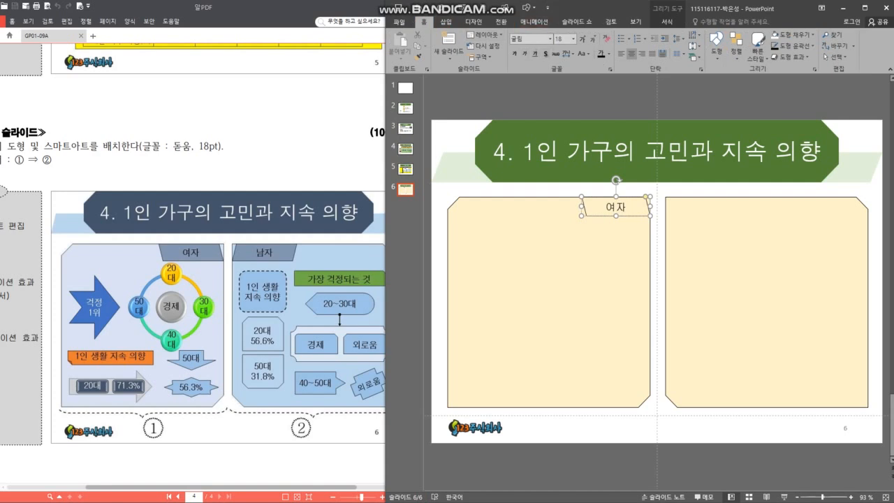
Step: Set the parallelogram's font to 돋움 and make its formatting the default for new shapes
{"action": "key", "text": "Escape"}
{"action": "left_click", "coordinate": [530, 39]}
{"action": "type", "text": "ㄷ"}
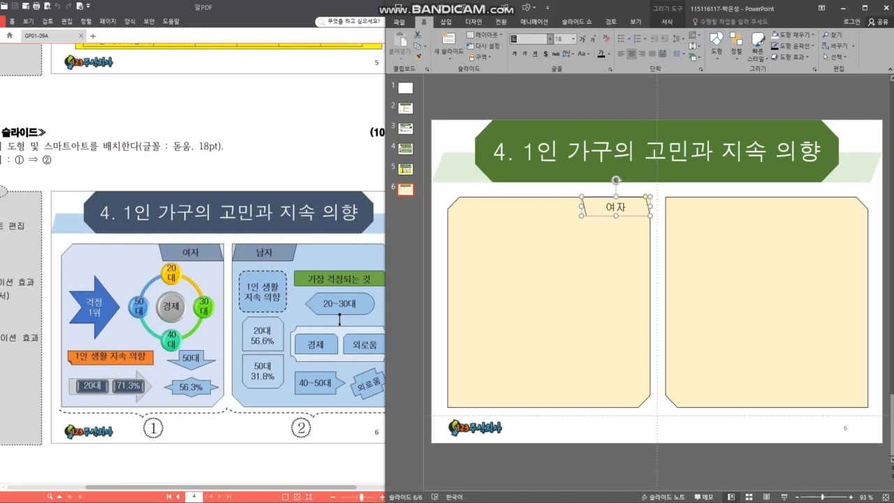
{"action": "type", "text": "돋움"}
{"action": "right_click", "coordinate": [596, 211]}
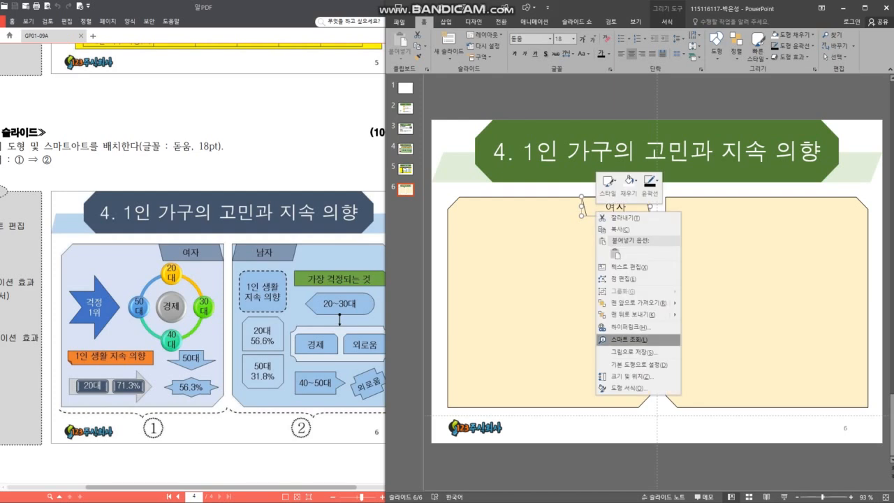
{"action": "left_click", "coordinate": [637, 365]}
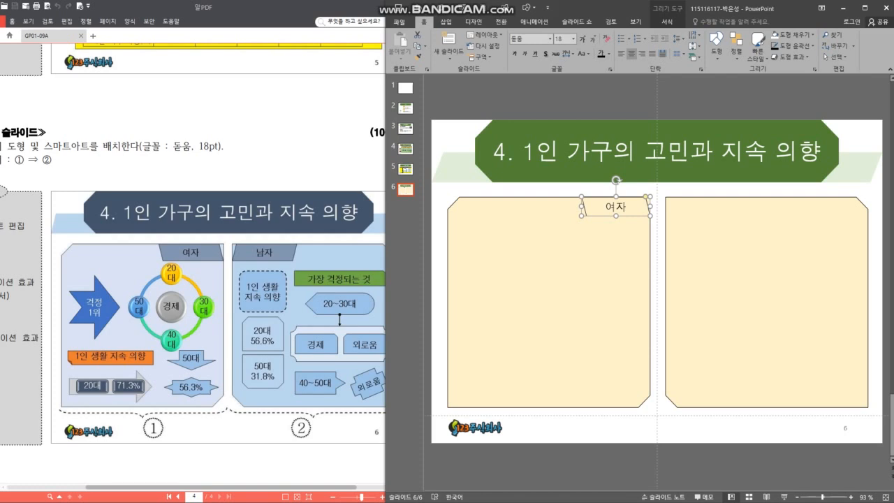
Step: Fill both large snipped-corner rectangles with the same light orange theme colour
{"action": "left_click", "coordinate": [559, 279]}
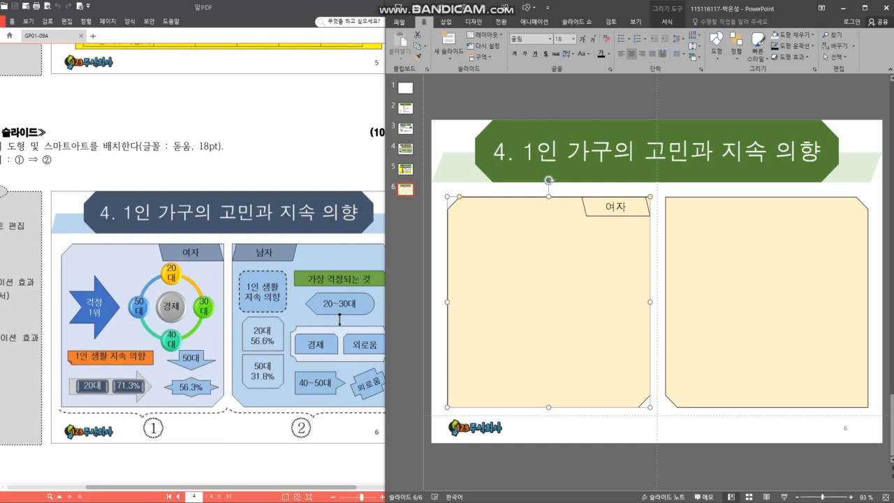
{"action": "left_click", "coordinate": [616, 207]}
{"action": "left_click", "coordinate": [559, 279]}
{"action": "left_click", "coordinate": [767, 302], "text": "shift"}
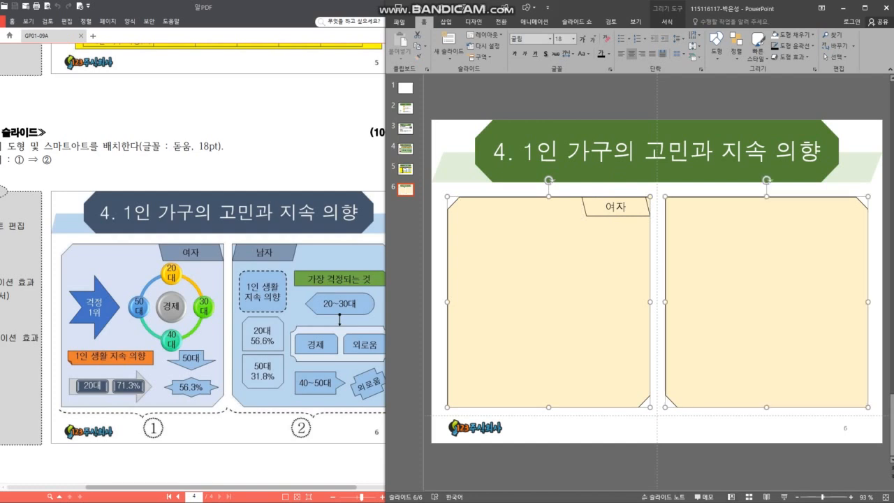
{"action": "left_click", "coordinate": [812, 34]}
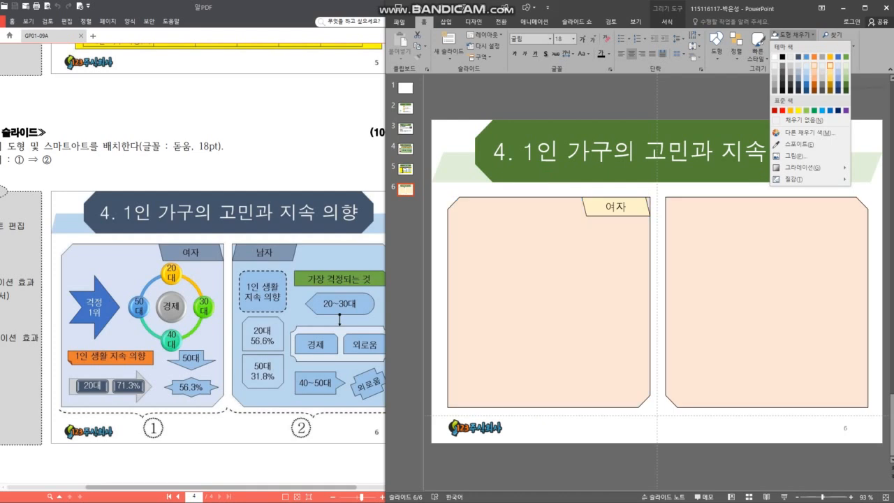
{"action": "left_click", "coordinate": [830, 65]}
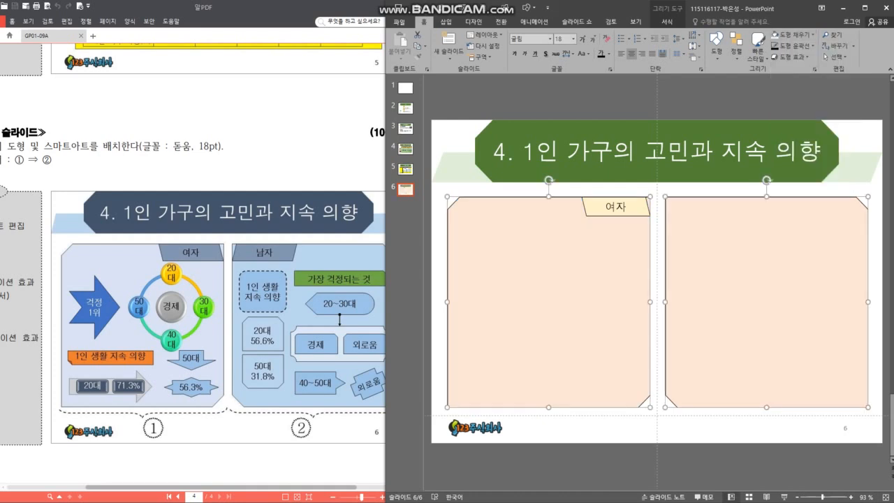
{"action": "left_click", "coordinate": [616, 207]}
{"action": "left_click", "coordinate": [574, 265]}
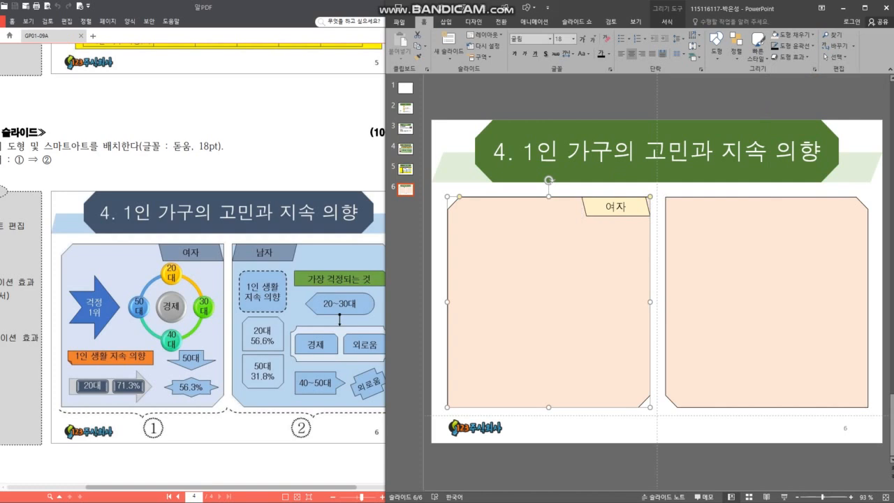
Step: Draw a notched right arrow, about 4.25 cm high and 3.34 cm wide, in the left rectangle's upper-left area
{"action": "left_click_drag", "start_coordinate": [189, 315], "coordinate": [219, 277]}
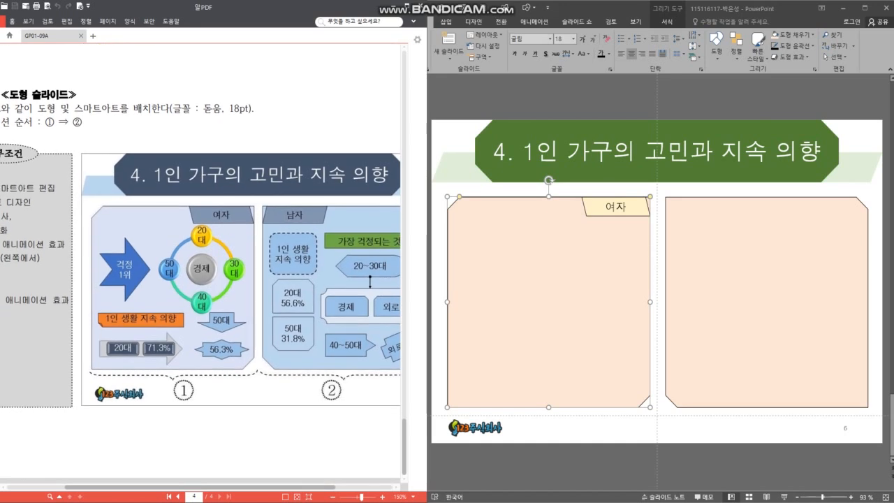
{"action": "key", "text": "alt+Tab"}
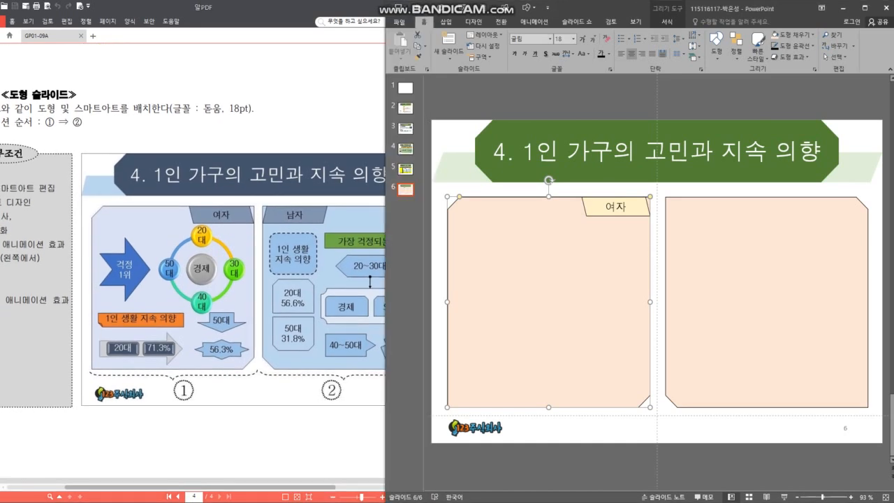
{"action": "left_click", "coordinate": [667, 22]}
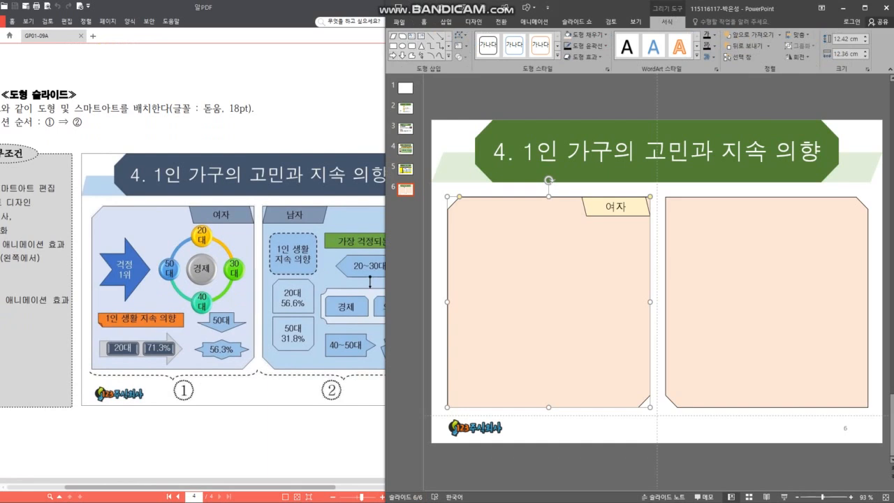
{"action": "left_click", "coordinate": [449, 54]}
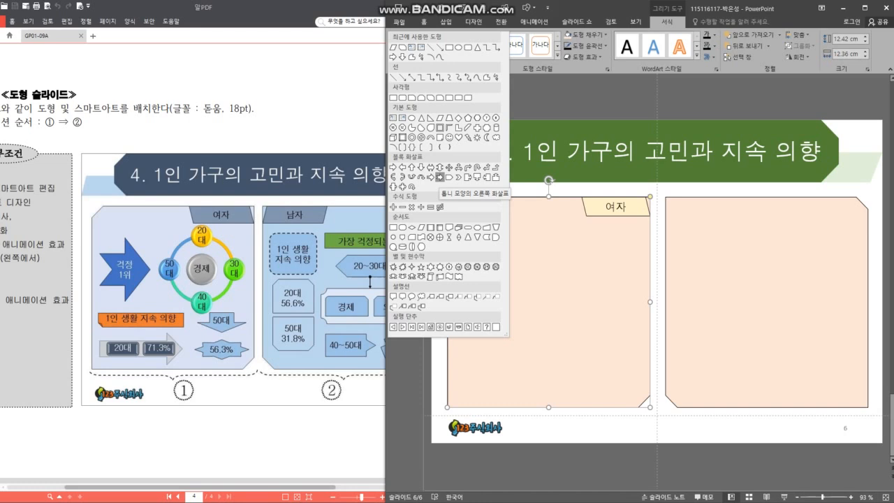
{"action": "left_click", "coordinate": [440, 178]}
{"action": "left_click_drag", "start_coordinate": [458, 235], "coordinate": [512, 306]}
{"action": "left_click_drag", "start_coordinate": [485, 270], "coordinate": [490, 260]}
Step: Label the notched arrow 걱정 and 1위 on two lines, and resize it to about 3.82 cm high by 3.36 cm wide
{"action": "type", "text": "ㄱ"}
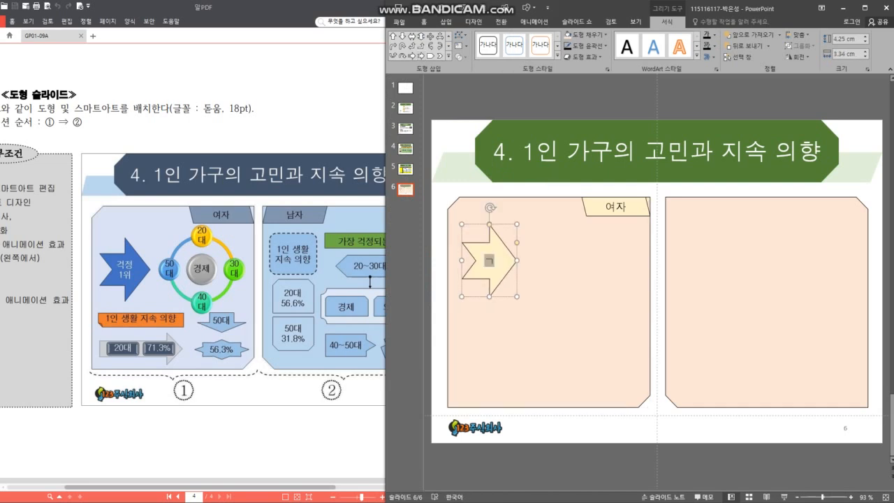
{"action": "type", "text": "걱정"}
{"action": "key", "text": "Return"}
{"action": "type", "text": "1위"}
{"action": "left_click_drag", "start_coordinate": [517, 261], "coordinate": [522, 261]}
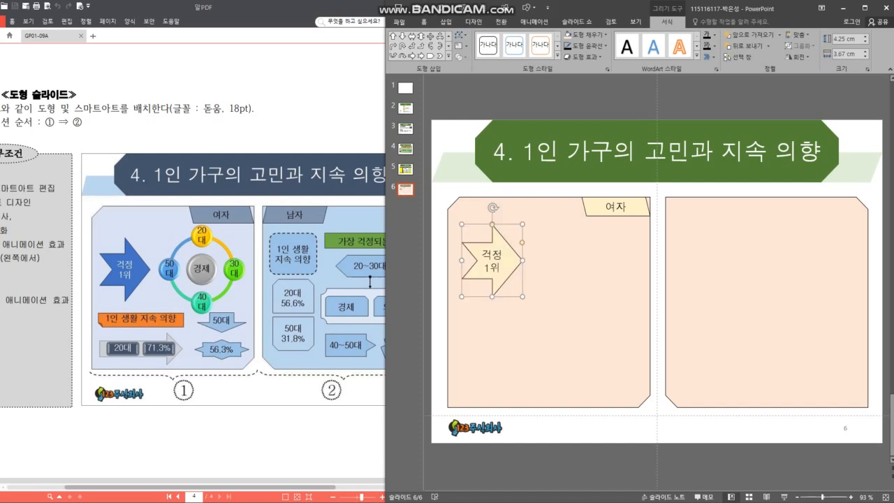
{"action": "mouse_move", "coordinate": [492, 297]}
{"action": "left_mouse_down"}
{"action": "mouse_move", "coordinate": [492, 281]}
{"action": "mouse_move", "coordinate": [491, 288]}
{"action": "left_mouse_up"}
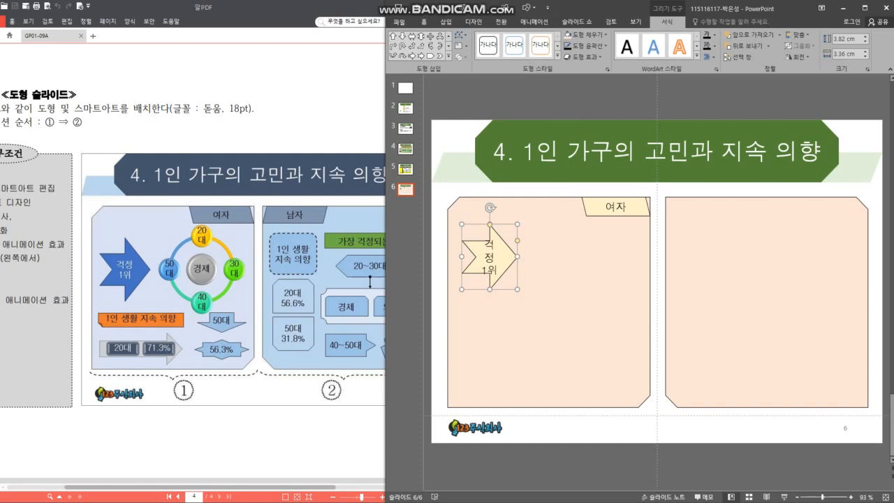
Step: Open the notched arrow's text box formatting options with its inner margins and text wrapping
{"action": "right_click", "coordinate": [505, 259]}
{"action": "left_click", "coordinate": [514, 437]}
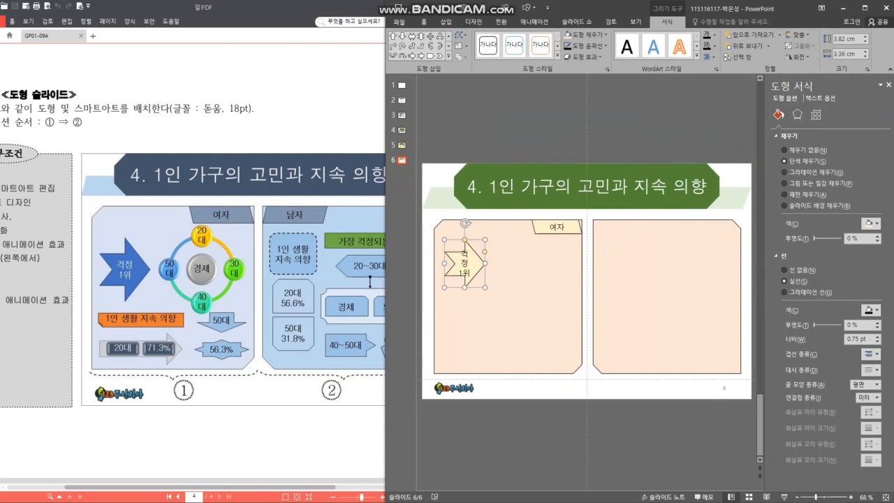
{"action": "left_click", "coordinate": [815, 115]}
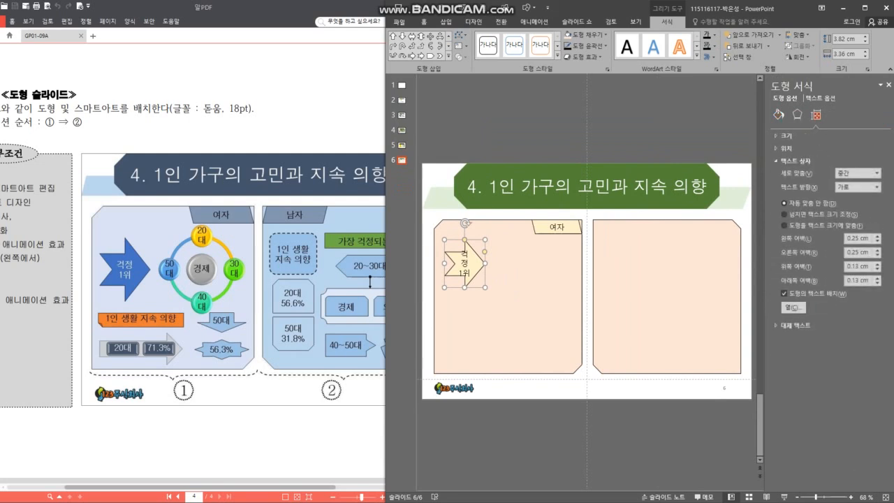